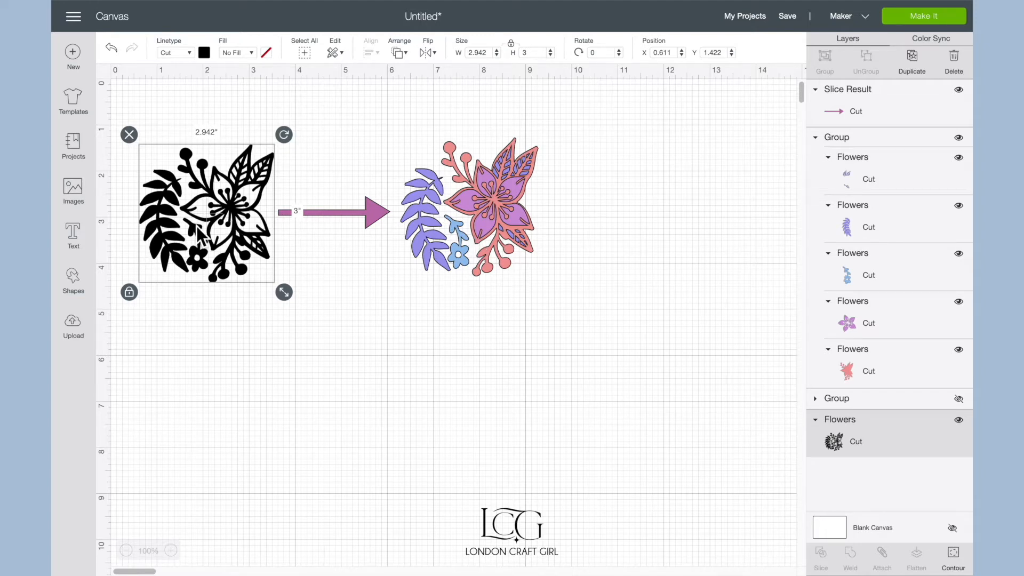
Look into the image library and return to the design canvas with nothing selected.
{"action": "left_click", "coordinate": [425, 243]}
{"action": "left_click", "coordinate": [452, 319]}
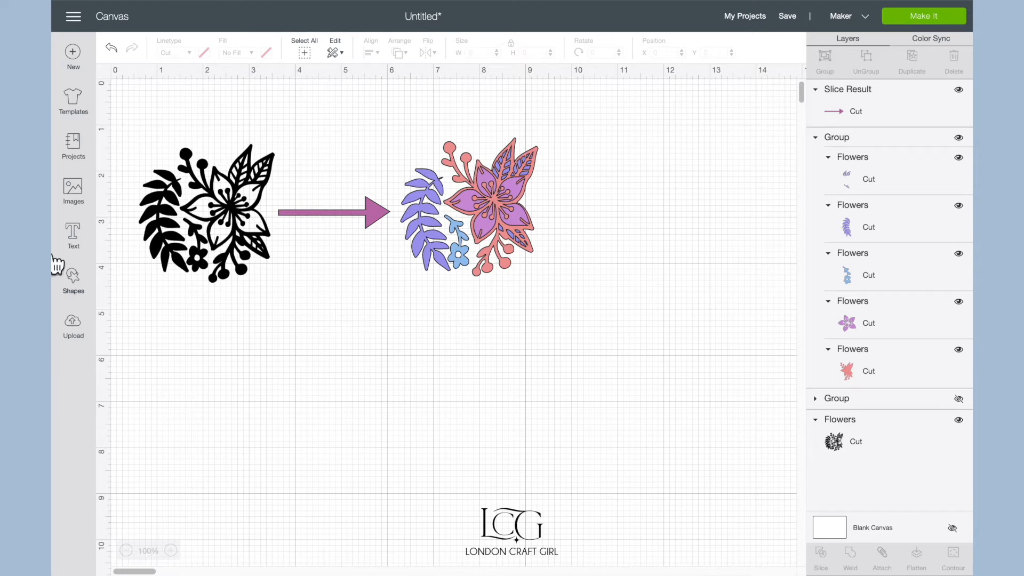
{"action": "left_click", "coordinate": [74, 196]}
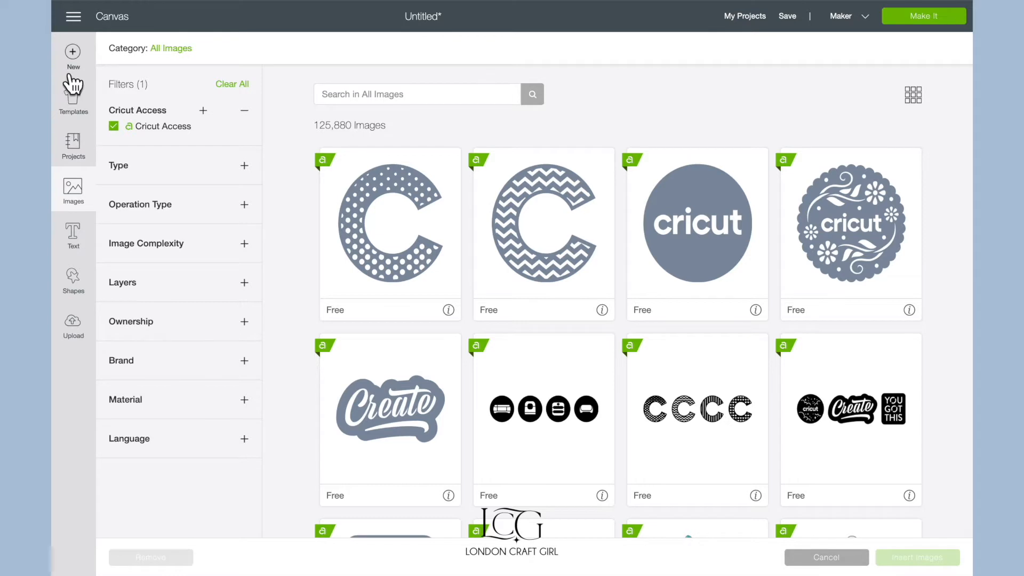
{"action": "left_click", "coordinate": [110, 18]}
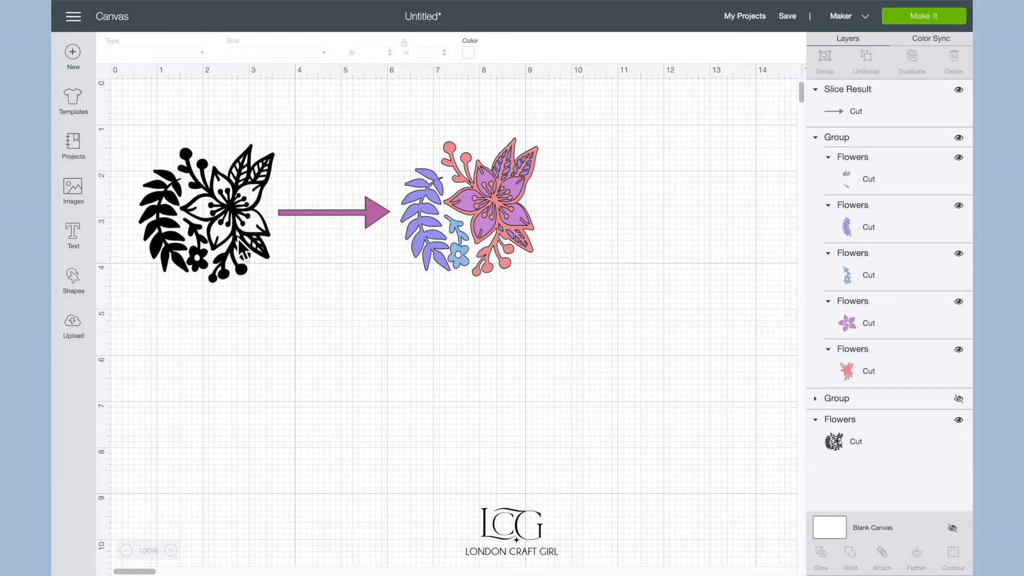
{"action": "left_click", "coordinate": [318, 296]}
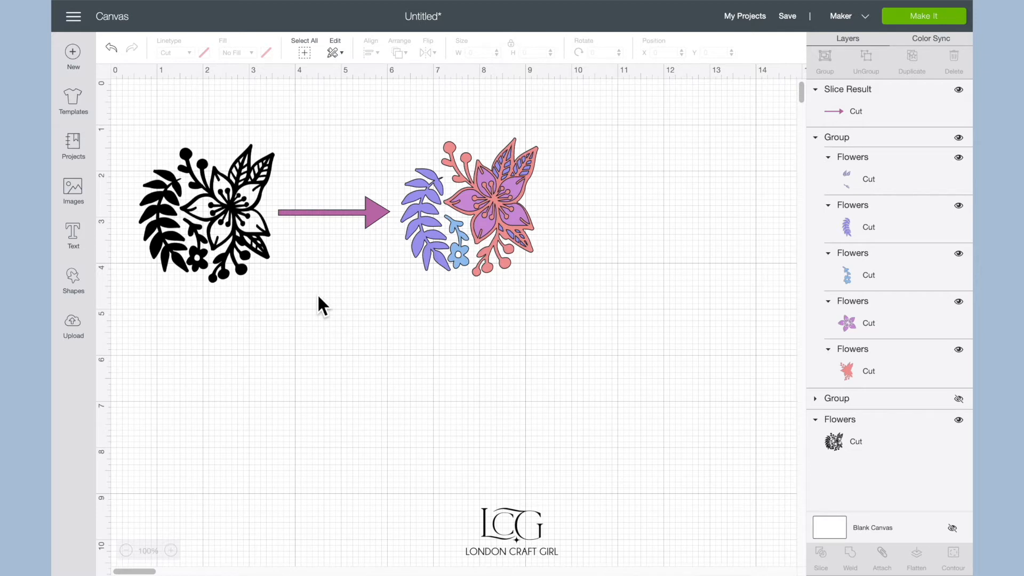
Duplicate the black Flowers design and place the copy below the original at about X 2.1, Y 4.9.
{"action": "left_click", "coordinate": [228, 230]}
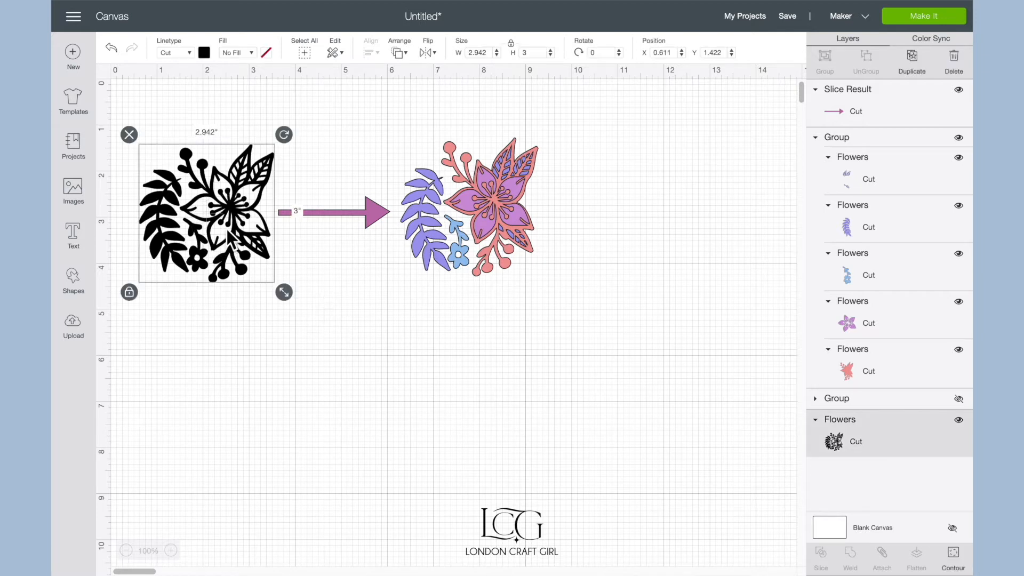
{"action": "right_click", "coordinate": [228, 234]}
{"action": "left_click", "coordinate": [266, 334]}
{"action": "left_click", "coordinate": [228, 237]}
{"action": "left_click_drag", "start_coordinate": [228, 240], "coordinate": [286, 395]}
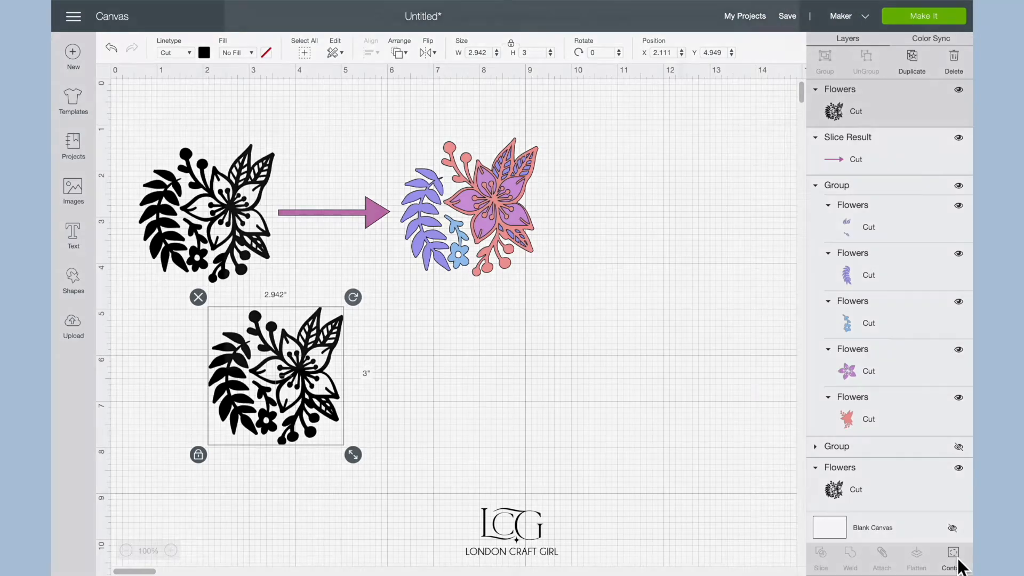
Hide only the upper-right petal contour in the duplicated Flowers design.
{"action": "left_click", "coordinate": [953, 557]}
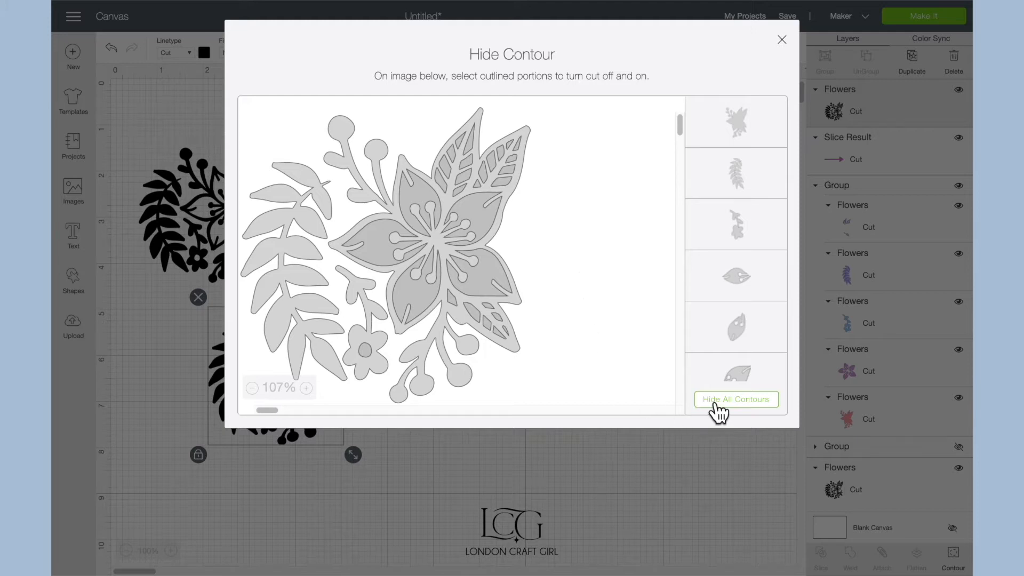
{"action": "left_click", "coordinate": [476, 209]}
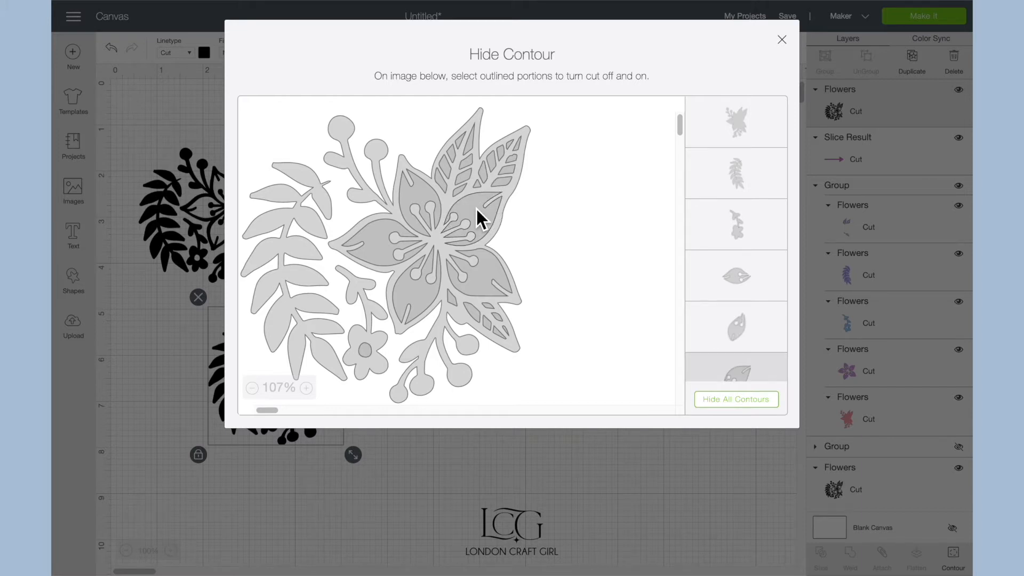
{"action": "left_click", "coordinate": [782, 40]}
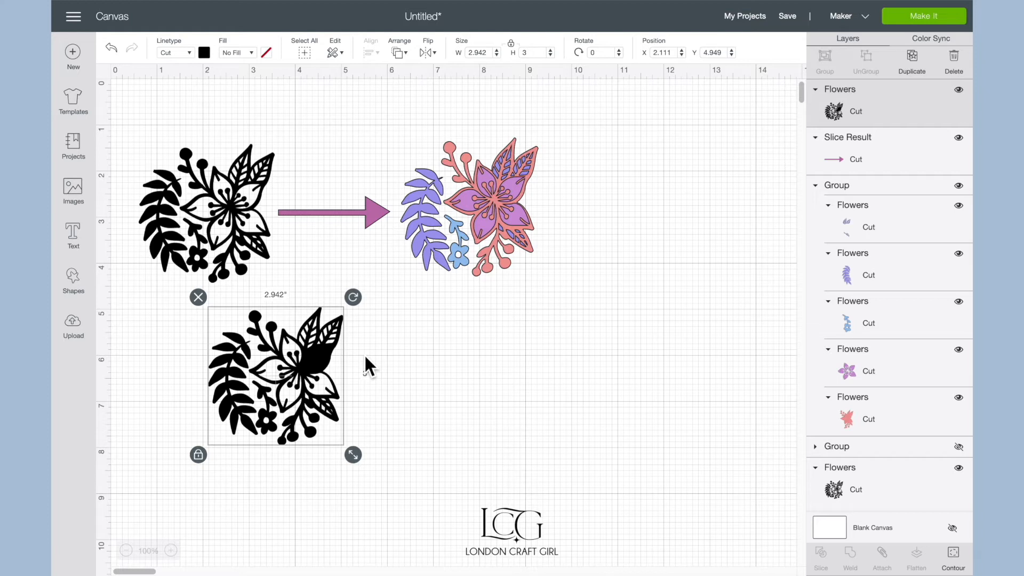
Hide all contours of the duplicated design, keeping only the solid outline of the large flower with its leaves and berries.
{"action": "left_click", "coordinate": [951, 555]}
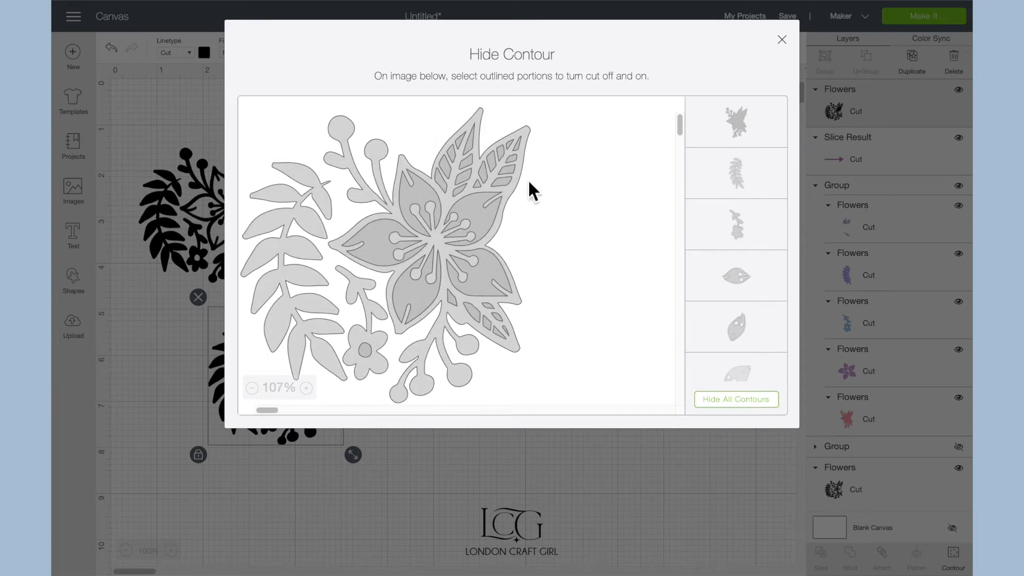
{"action": "left_click", "coordinate": [716, 401]}
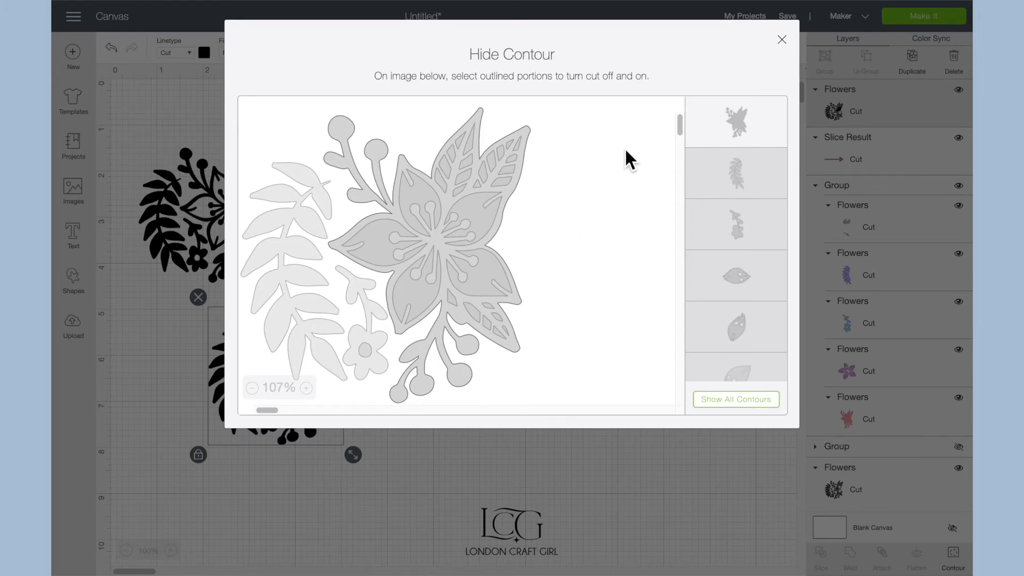
{"action": "left_click", "coordinate": [782, 41]}
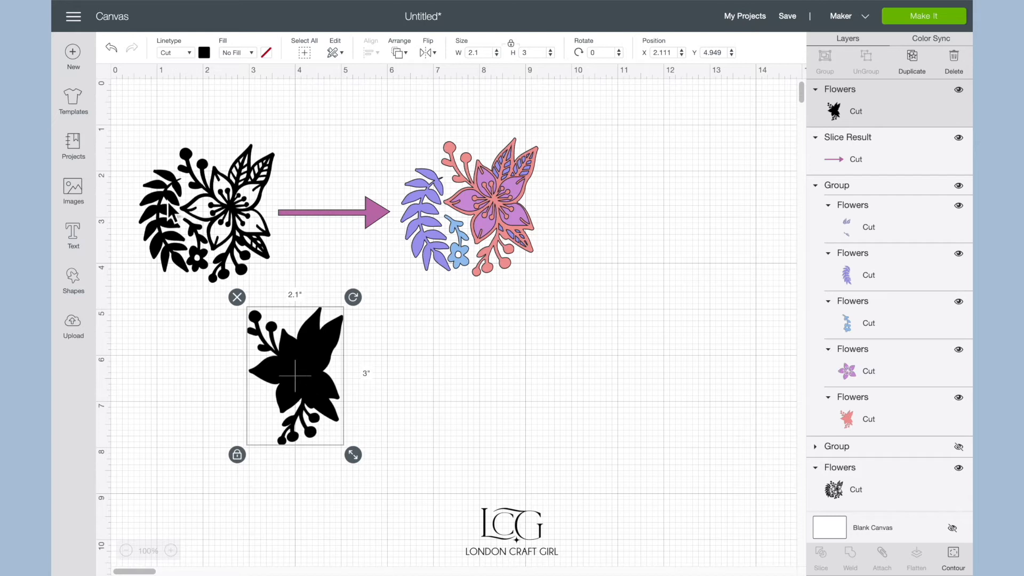
Recolour the solid flower silhouette salmon pink and move it beneath the coloured example.
{"action": "left_click", "coordinate": [204, 53]}
{"action": "left_click", "coordinate": [234, 110]}
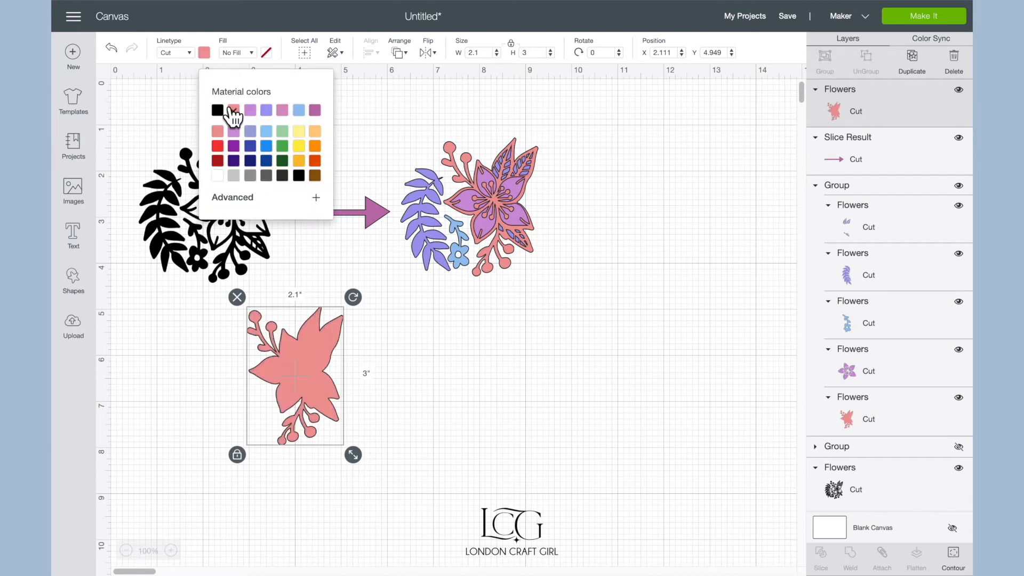
{"action": "left_click_drag", "start_coordinate": [296, 315], "coordinate": [487, 349]}
{"action": "left_click", "coordinate": [393, 410]}
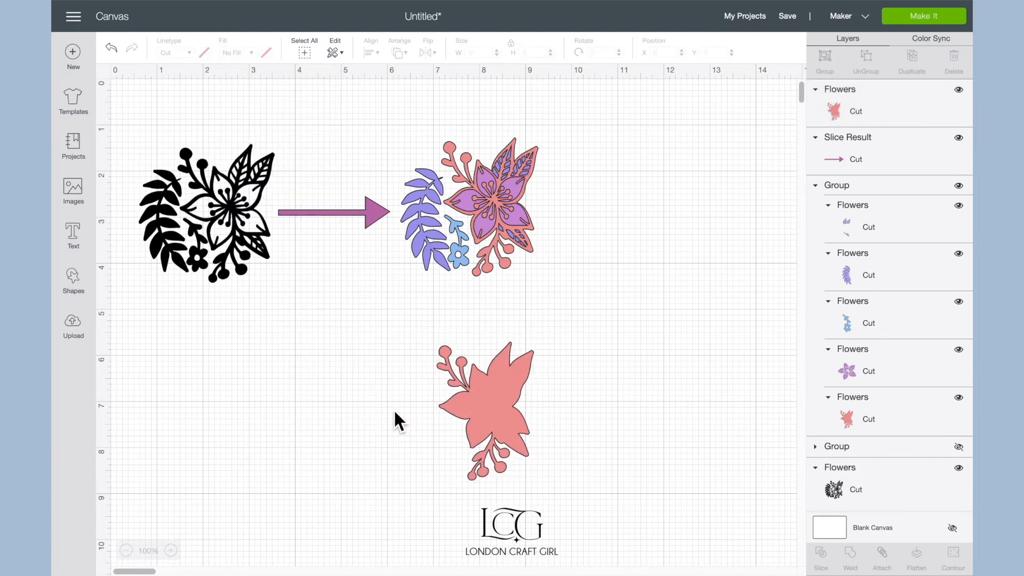
Duplicate the black Flowers design again and place the copy below the original at about X 0.46, Y 6.8.
{"action": "left_click", "coordinate": [216, 237]}
{"action": "right_click", "coordinate": [218, 238]}
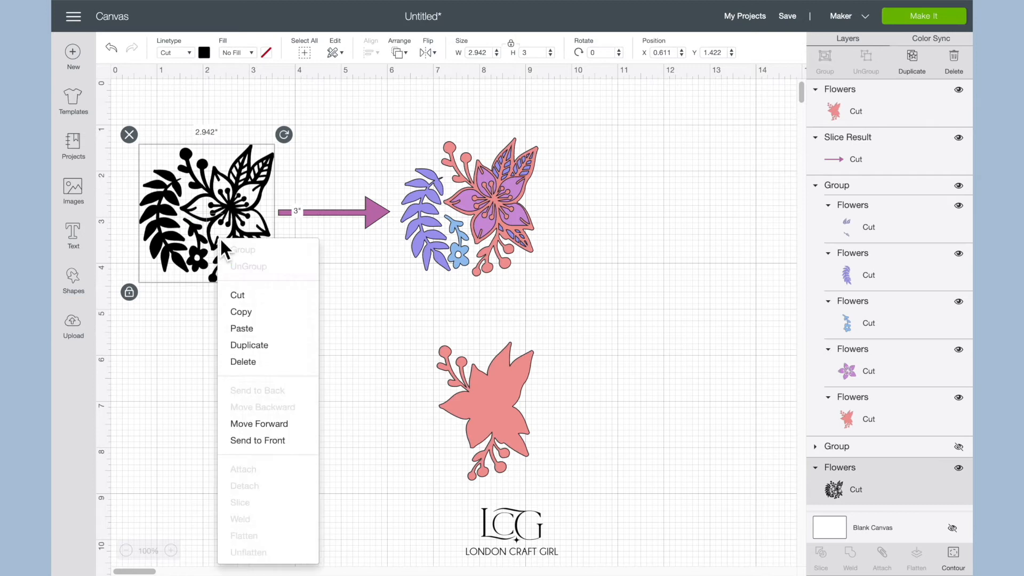
{"action": "left_click", "coordinate": [253, 346]}
{"action": "left_click_drag", "start_coordinate": [214, 224], "coordinate": [206, 472]}
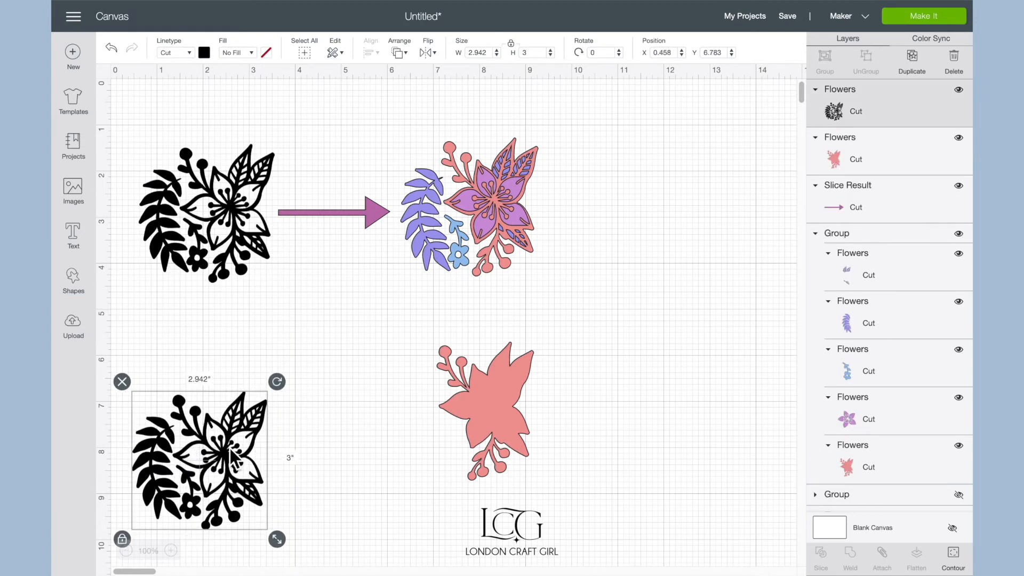
Hide all contours of the second copy, turning back on only the five petal contours of the large flower.
{"action": "left_click", "coordinate": [954, 553]}
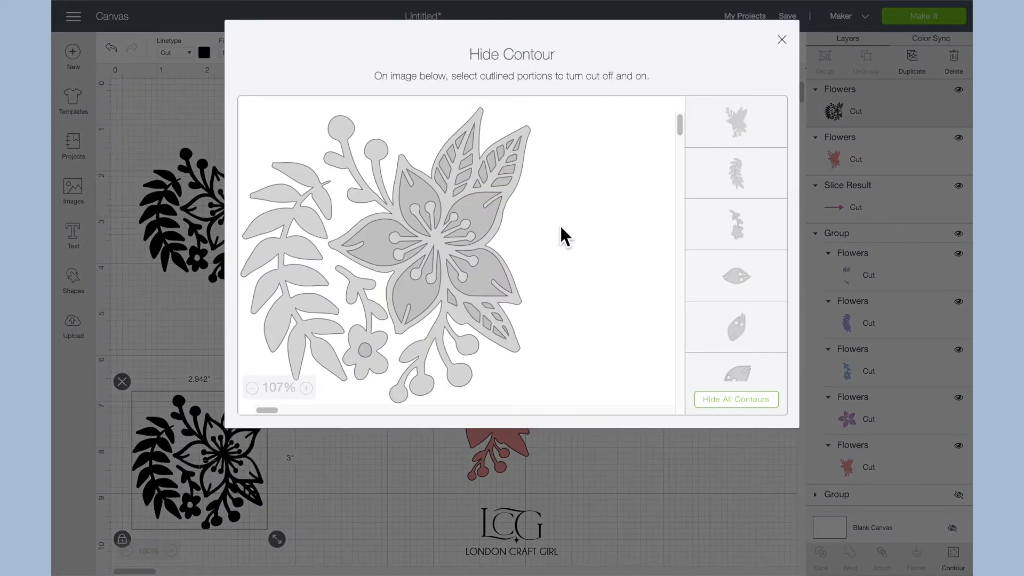
{"action": "left_click", "coordinate": [725, 400]}
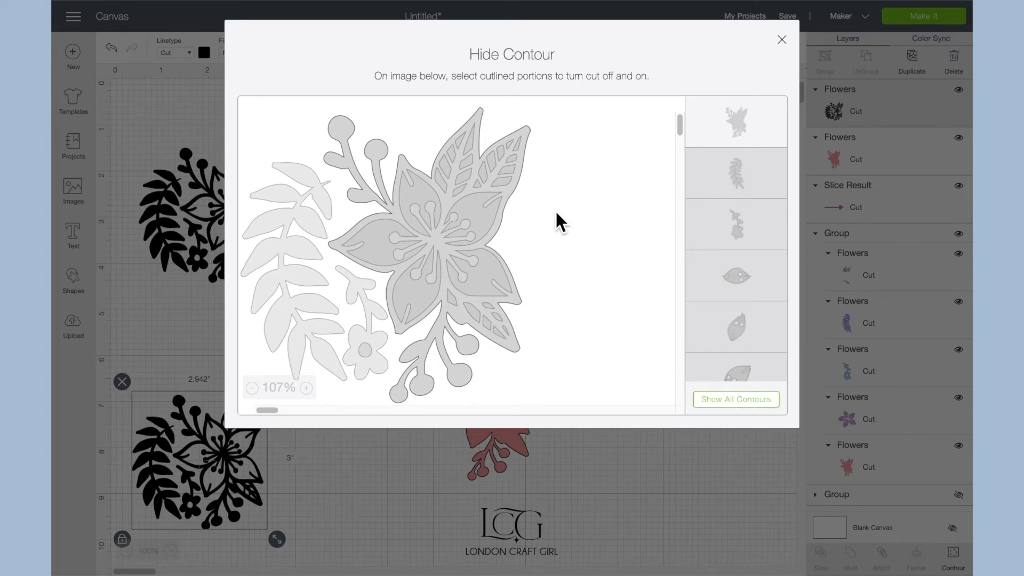
{"action": "left_click", "coordinate": [469, 223]}
{"action": "left_click", "coordinate": [375, 243]}
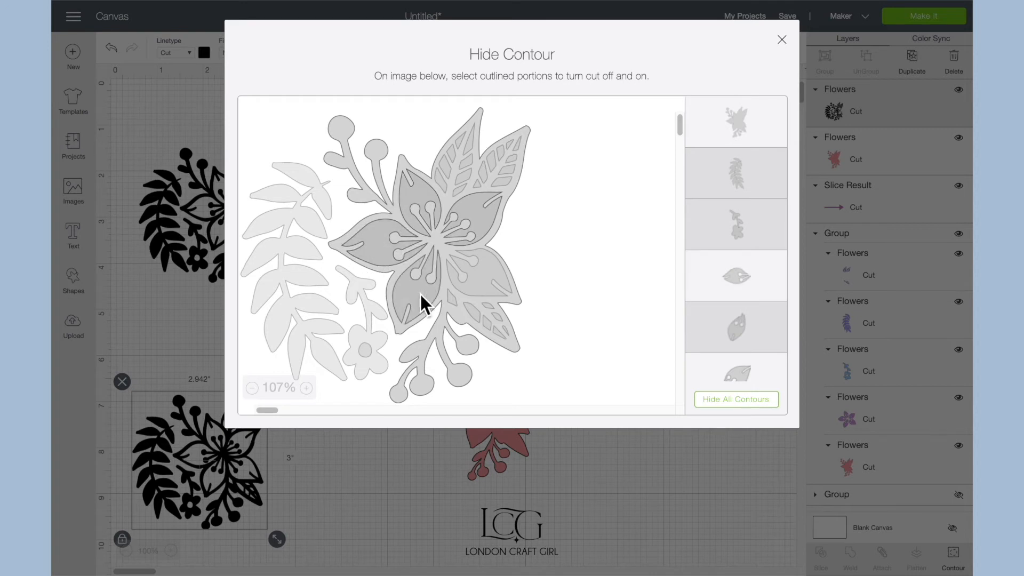
{"action": "left_click", "coordinate": [420, 293]}
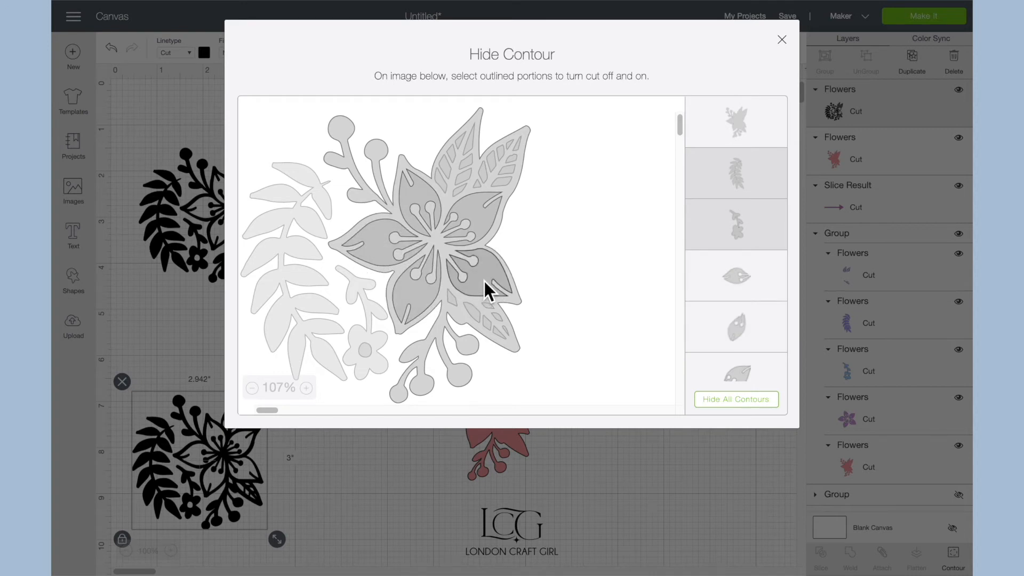
{"action": "left_click", "coordinate": [782, 40]}
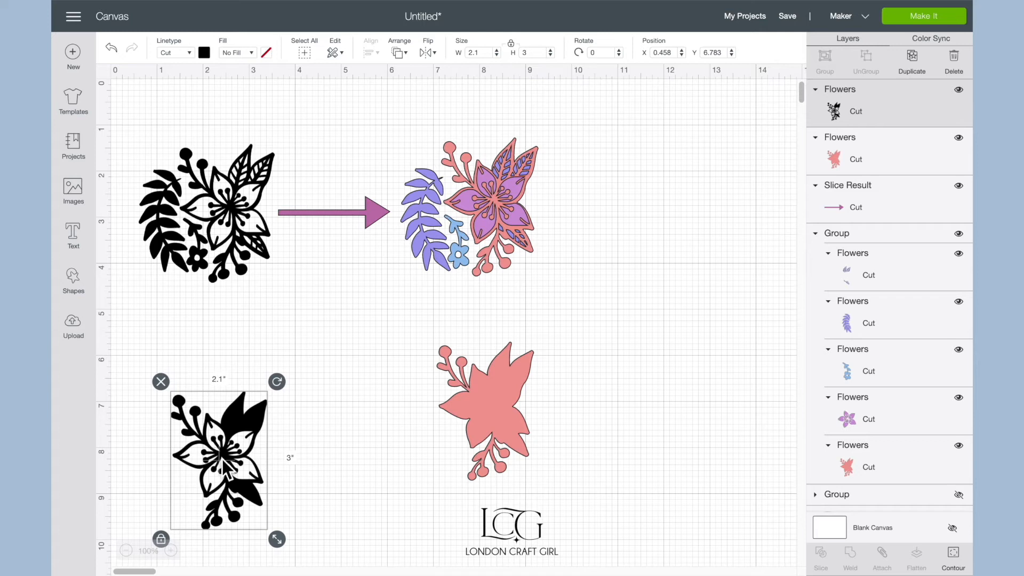
Try laying the black petal copy over the salmon silhouette, and move it back off to the side.
{"action": "left_click_drag", "start_coordinate": [223, 461], "coordinate": [488, 409]}
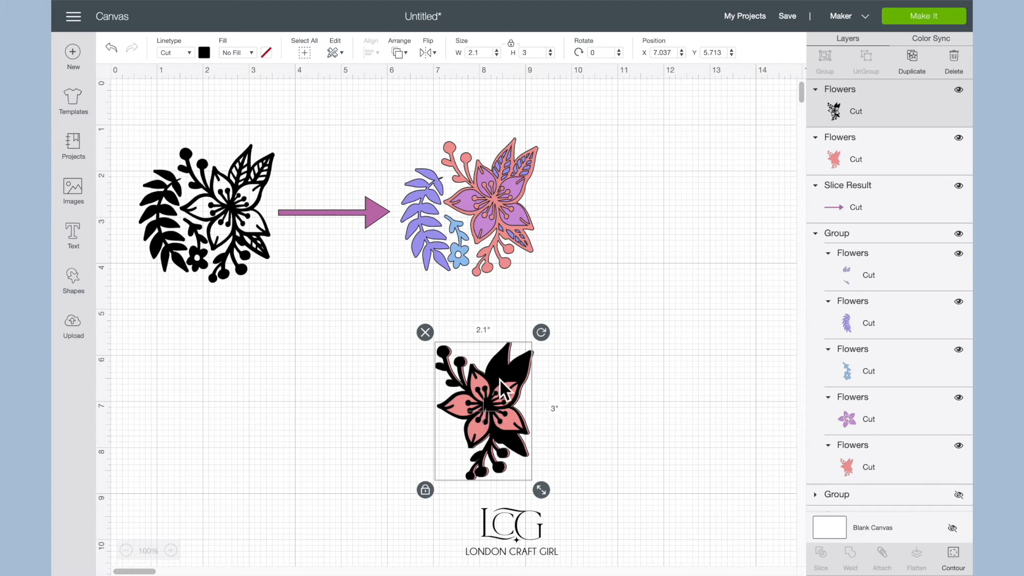
{"action": "left_click_drag", "start_coordinate": [522, 372], "coordinate": [321, 387]}
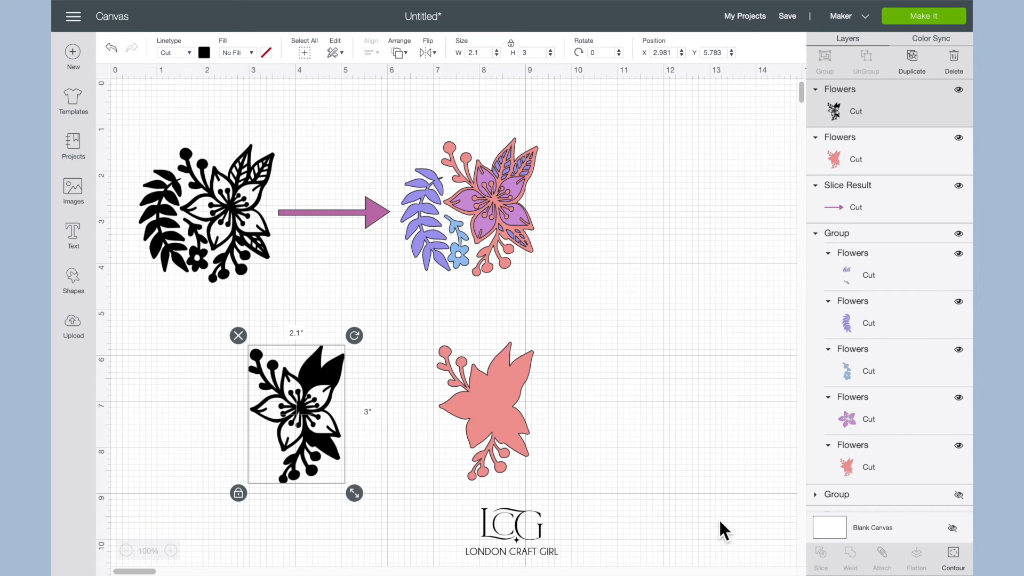
Hide the outer flower outline of the second copy so that only the five petal shapes are kept.
{"action": "left_click", "coordinate": [953, 556]}
{"action": "left_click", "coordinate": [736, 401]}
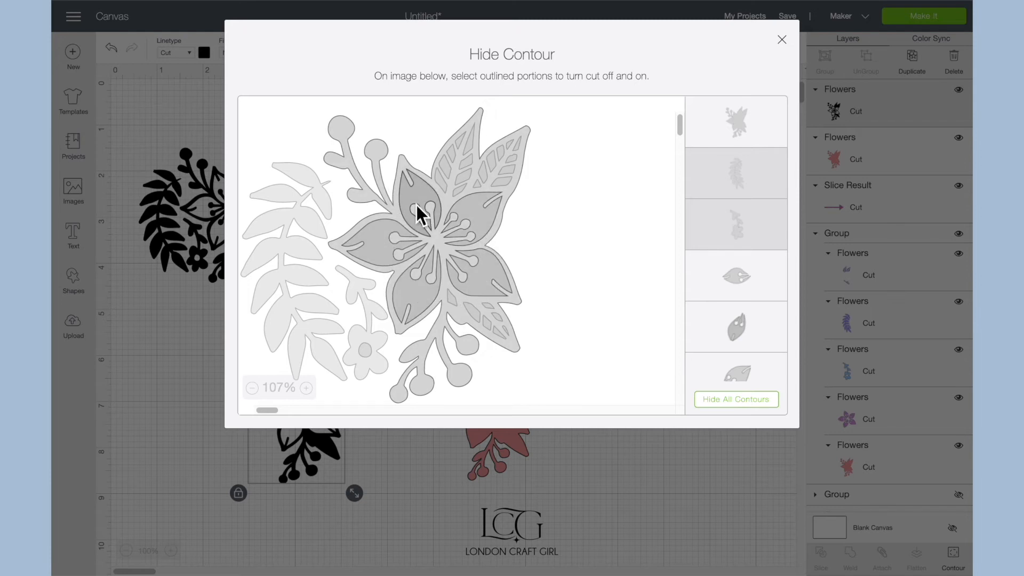
{"action": "left_click", "coordinate": [504, 130]}
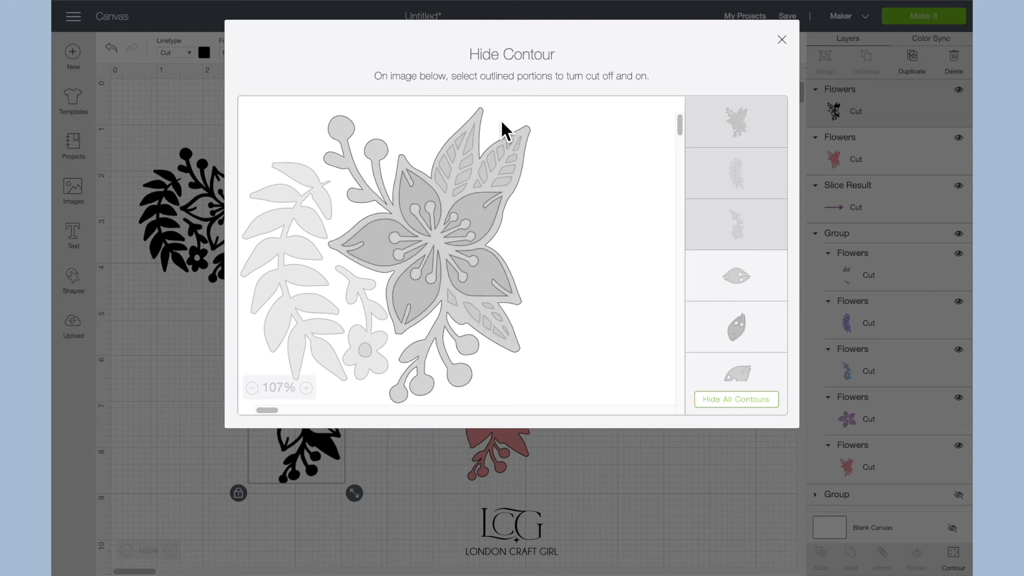
{"action": "left_click", "coordinate": [782, 42]}
Place the petals over the flower centre of the salmon silhouette and recolour them light purple.
{"action": "left_click_drag", "start_coordinate": [299, 418], "coordinate": [484, 414]}
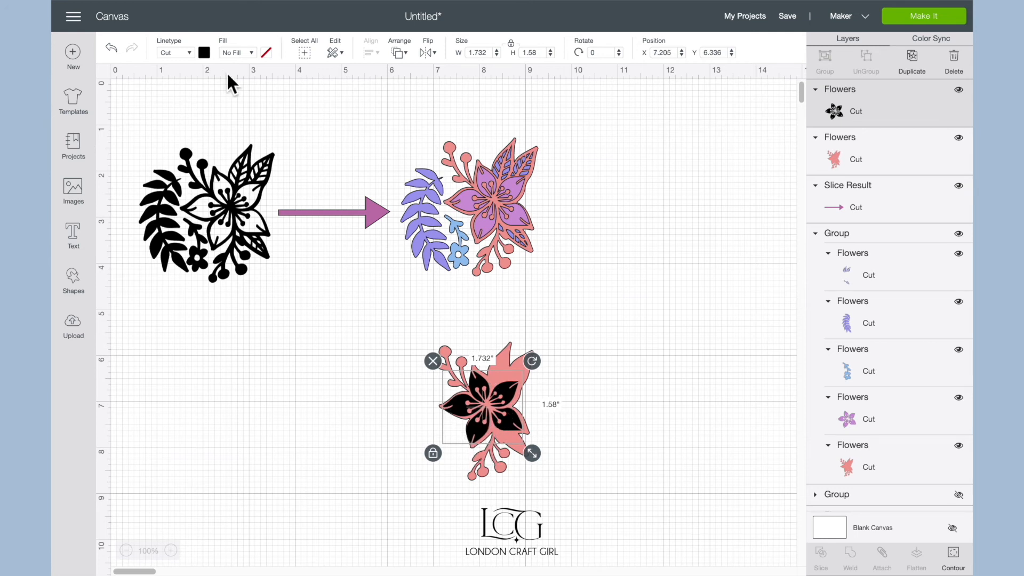
{"action": "left_click", "coordinate": [204, 52]}
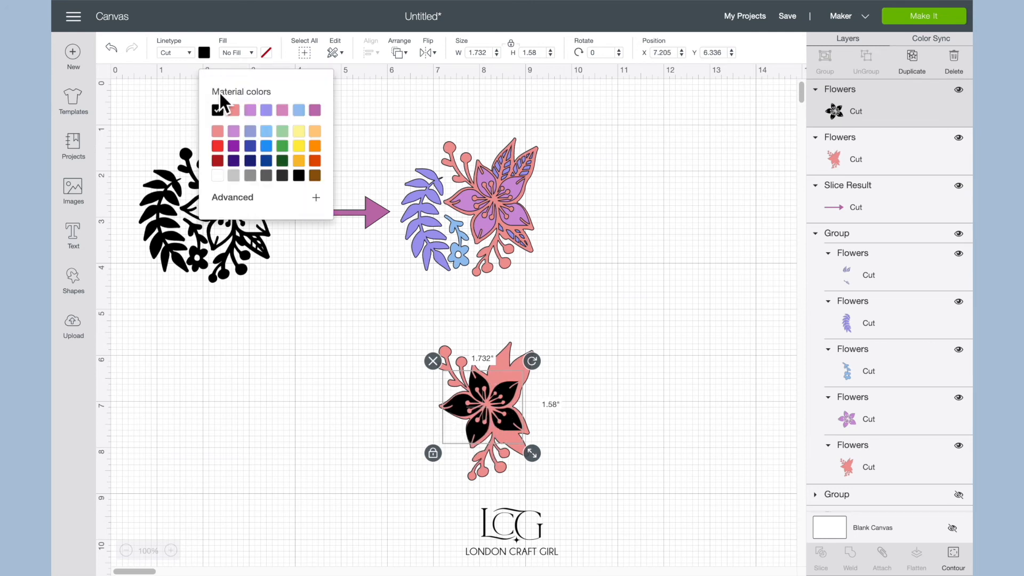
{"action": "left_click", "coordinate": [250, 110]}
{"action": "left_click", "coordinate": [338, 344]}
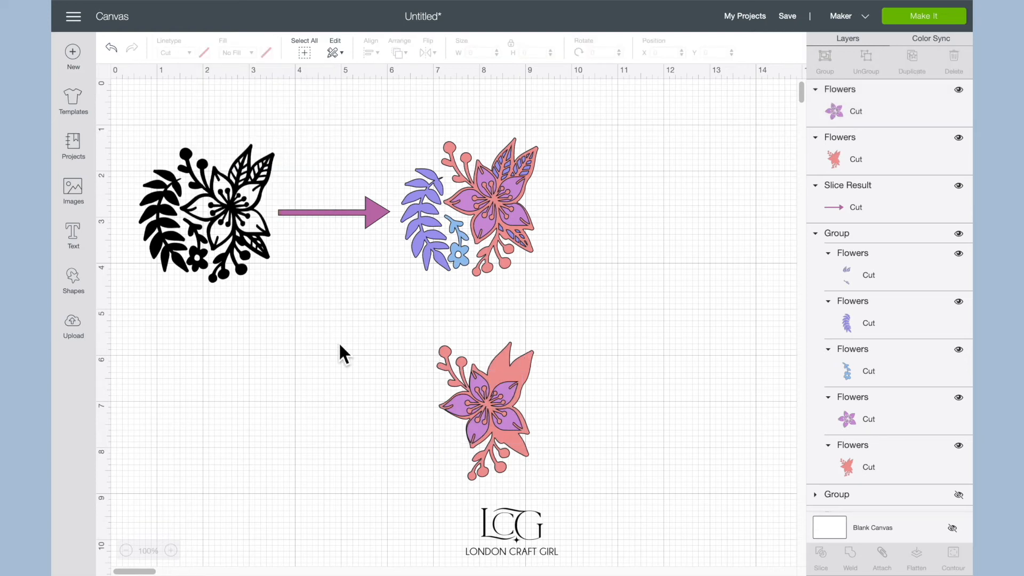
Duplicate the black Flowers design a third time and place the copy below the original at about X 0.65, Y 6.9.
{"action": "right_click", "coordinate": [224, 203]}
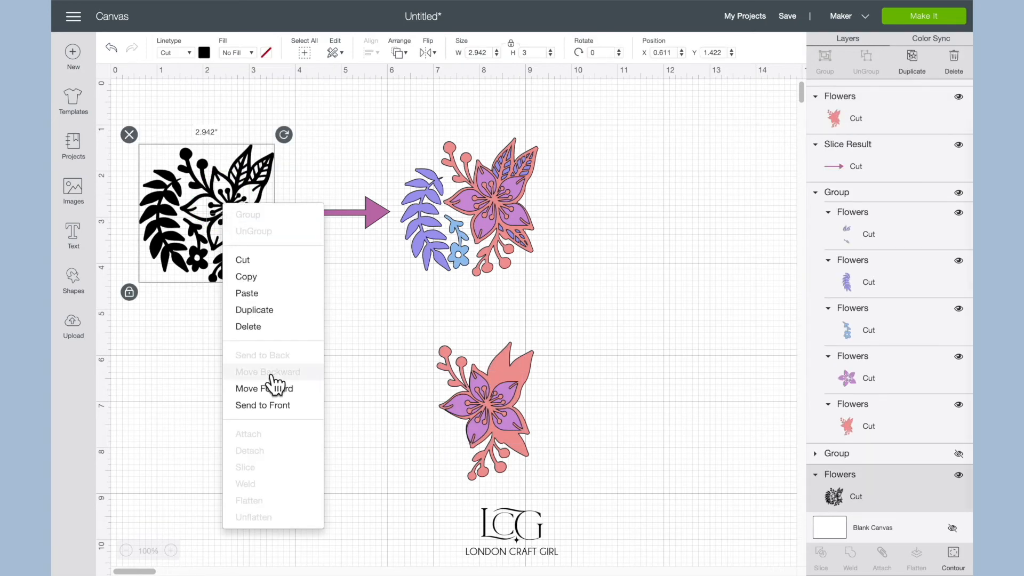
{"action": "left_click", "coordinate": [261, 309]}
{"action": "left_click_drag", "start_coordinate": [241, 256], "coordinate": [230, 496]}
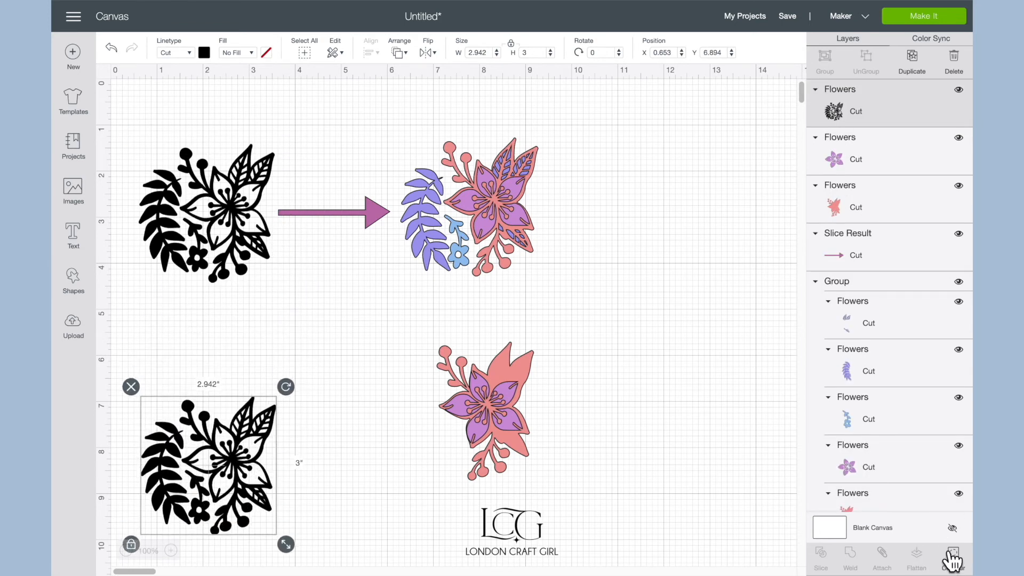
Hide all contours of the third black Flowers copy, and start turning the small inner segments of the upper right leaf back on.
{"action": "left_click", "coordinate": [952, 557]}
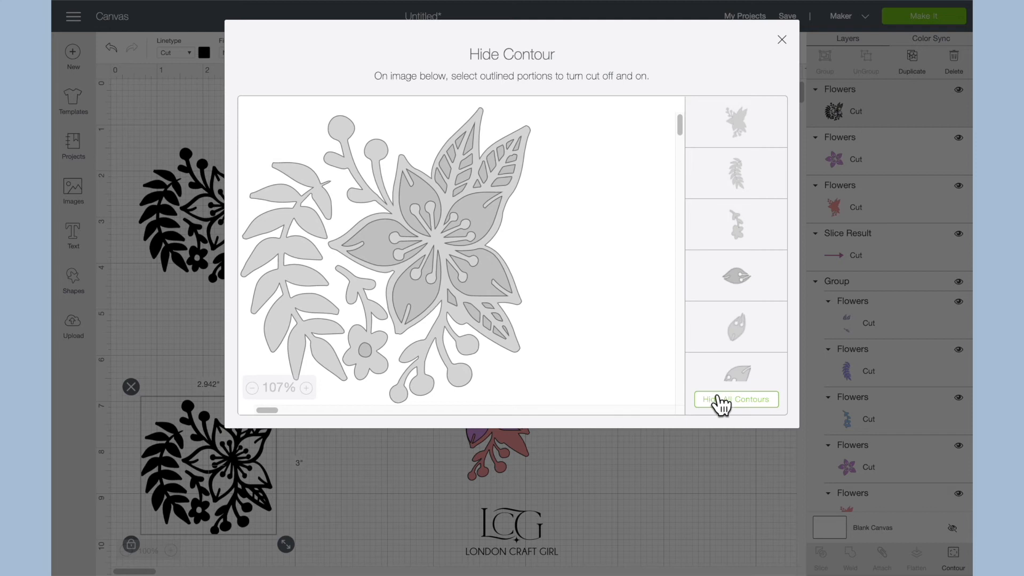
{"action": "left_click", "coordinate": [721, 401]}
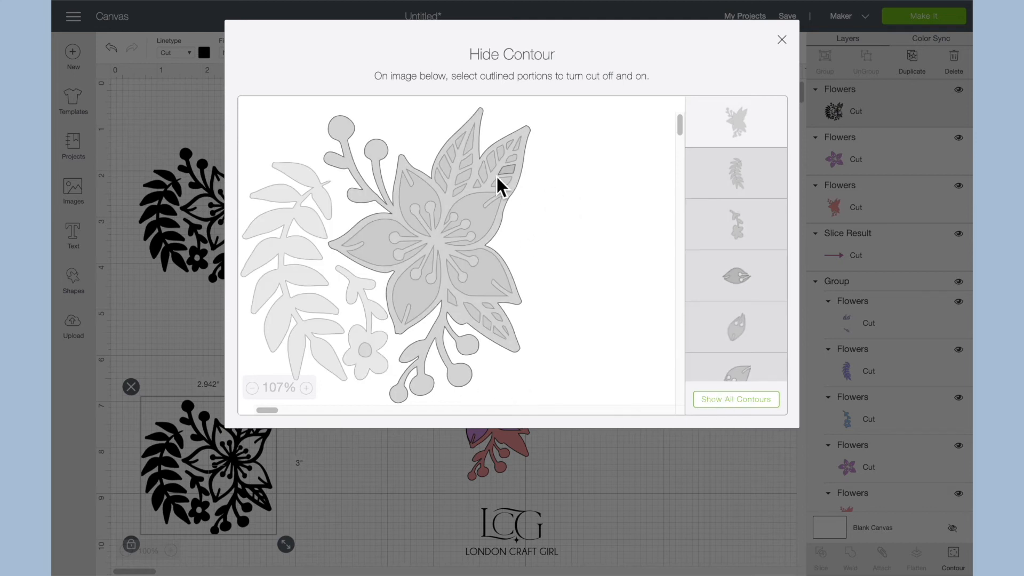
{"action": "left_click", "coordinate": [519, 147]}
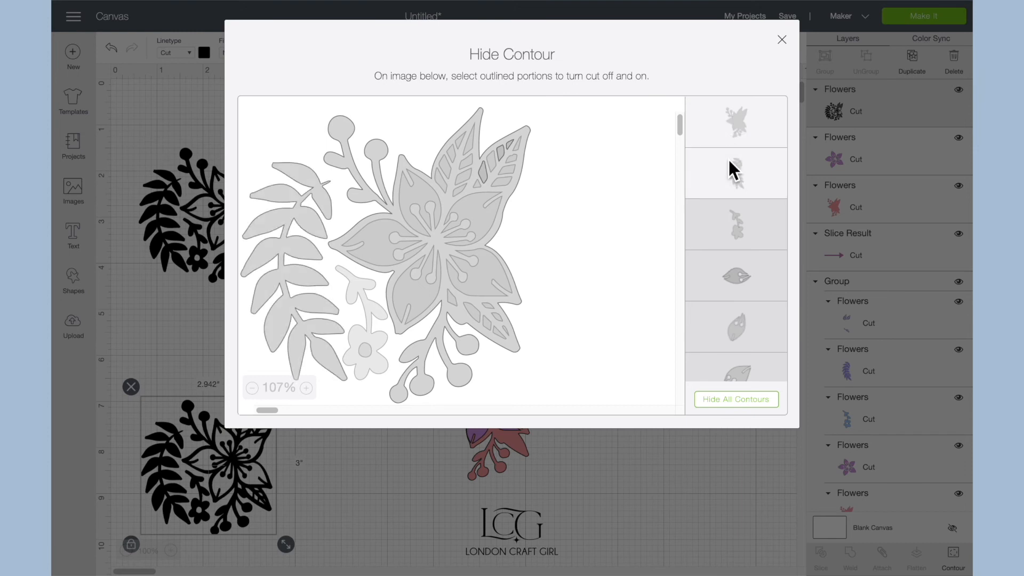
Turn on more of the small inner leaf segments by picking their individual shapes from the contour list.
{"action": "scroll", "coordinate": [728, 158], "scroll_direction": "down", "scroll_amount": 1}
{"action": "scroll", "coordinate": [729, 158], "scroll_direction": "down", "scroll_amount": 8}
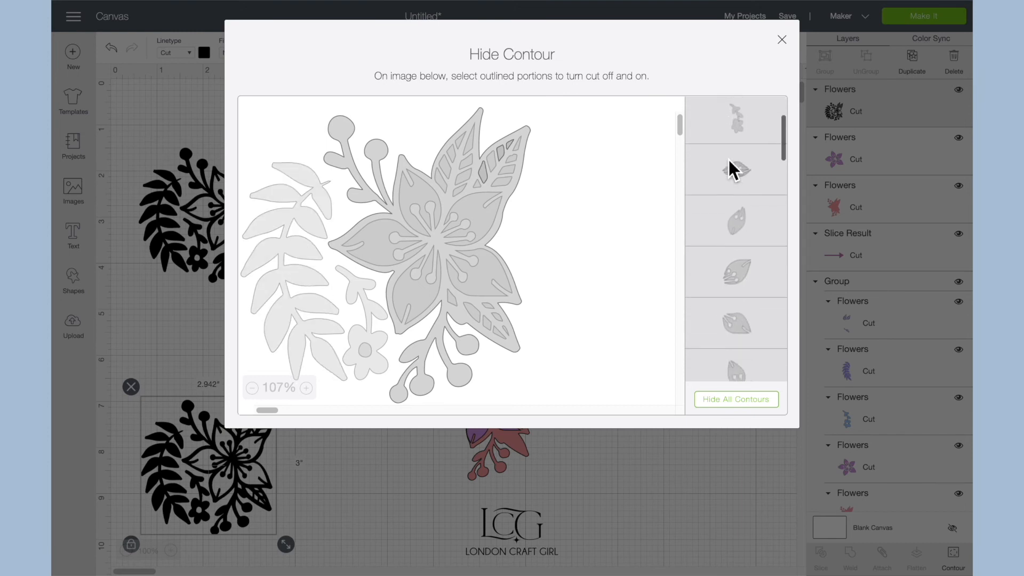
{"action": "scroll", "coordinate": [728, 158], "scroll_direction": "down", "scroll_amount": 1}
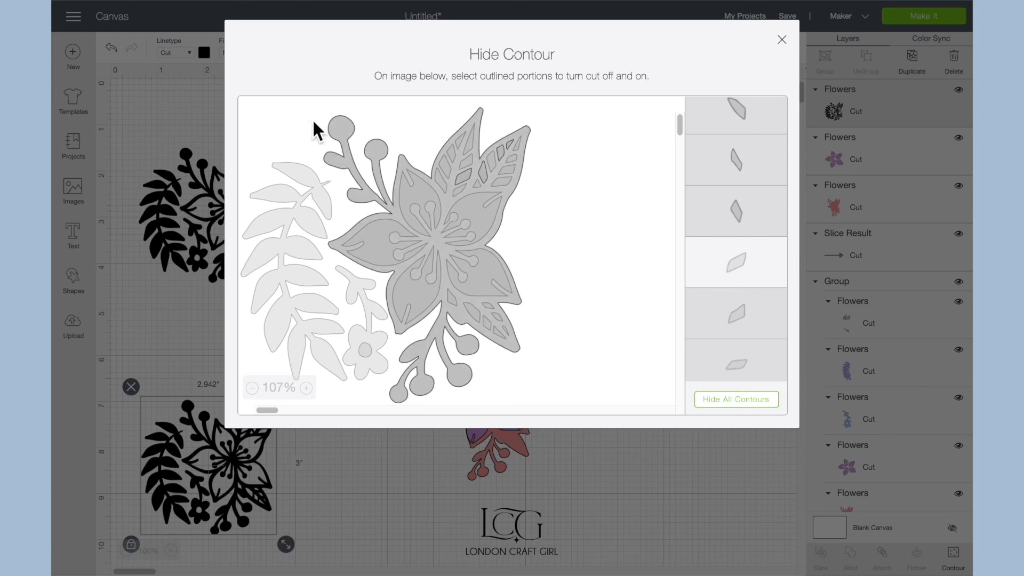
{"action": "scroll", "coordinate": [749, 260], "scroll_direction": "up", "scroll_amount": 1}
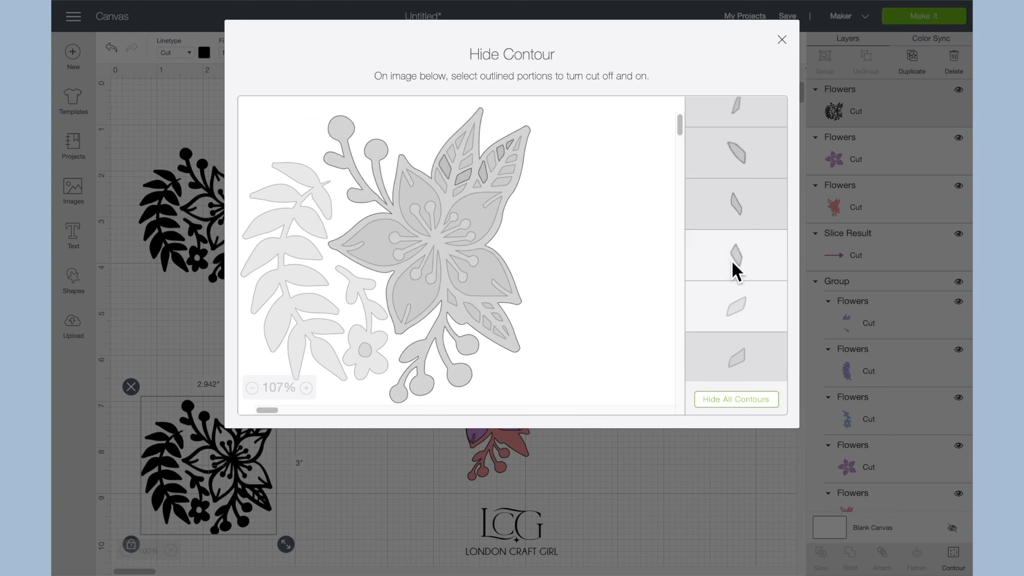
{"action": "scroll", "coordinate": [731, 260], "scroll_direction": "up", "scroll_amount": 2}
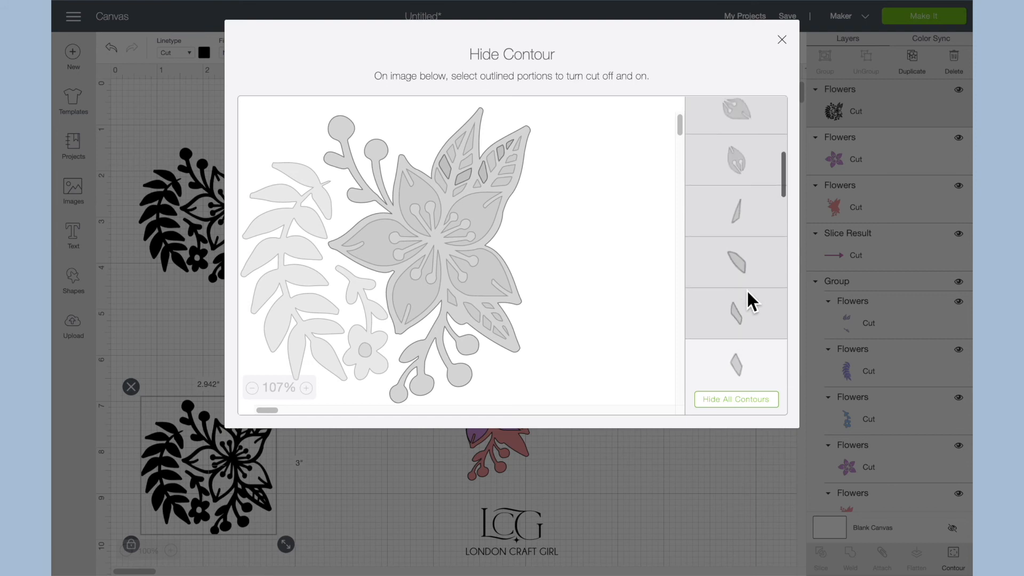
{"action": "left_click", "coordinate": [749, 262]}
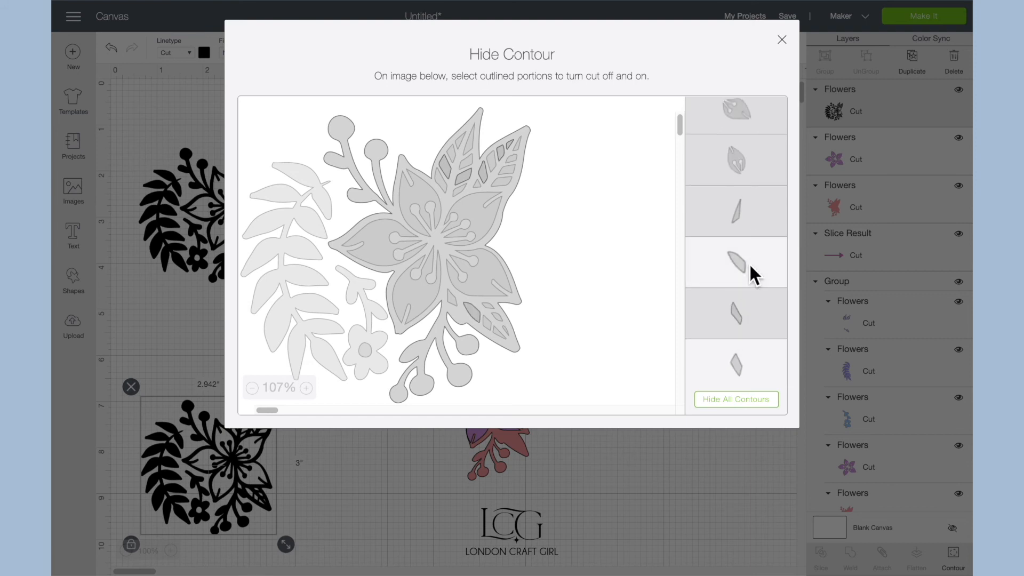
{"action": "left_click", "coordinate": [748, 312]}
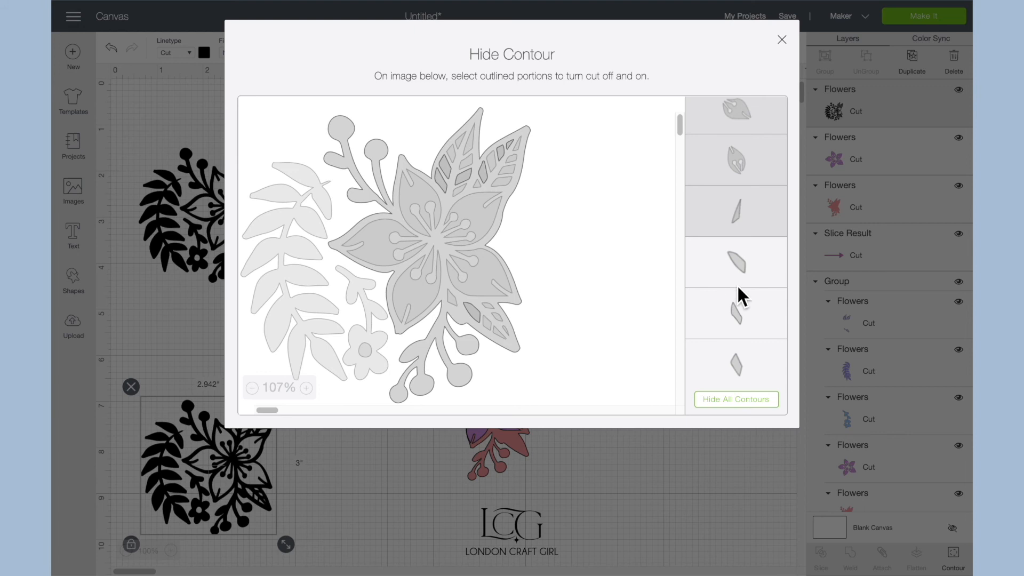
{"action": "scroll", "coordinate": [738, 287], "scroll_direction": "down", "scroll_amount": 5}
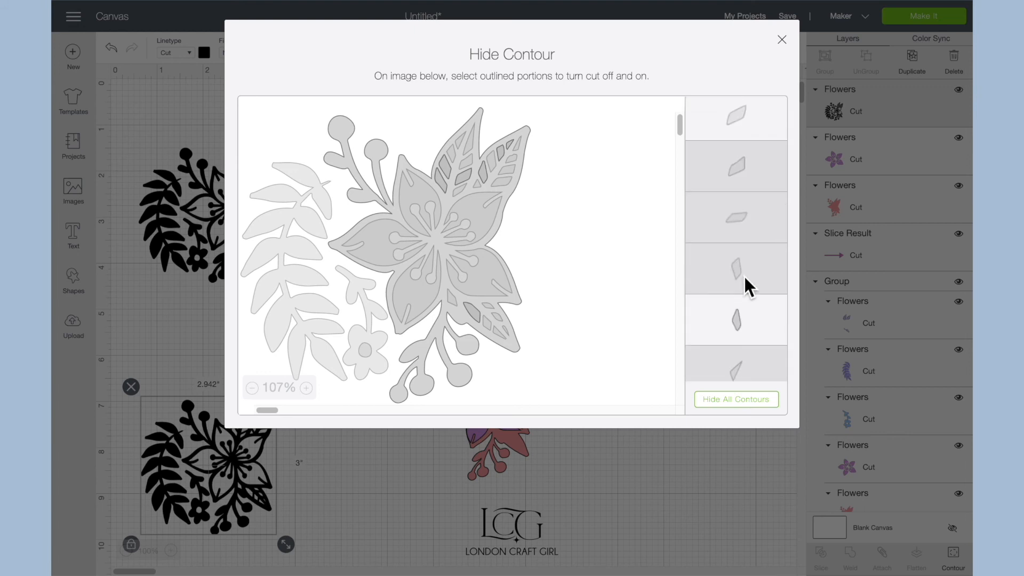
{"action": "left_click", "coordinate": [745, 278]}
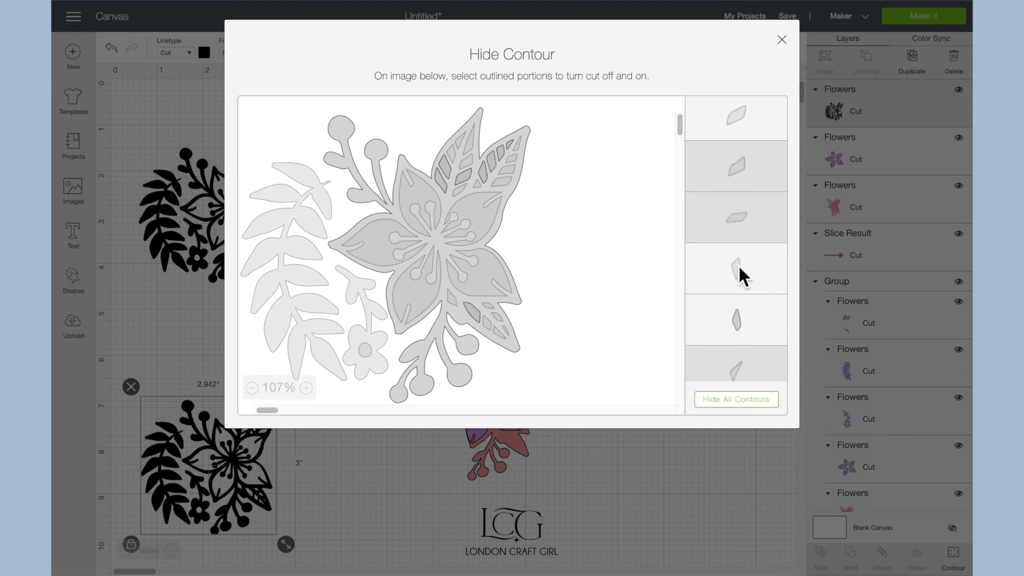
Turn on the remaining inner segments of the upper leaves and hide the outer flower outline, keeping only the leaf pieces.
{"action": "left_click", "coordinate": [507, 181]}
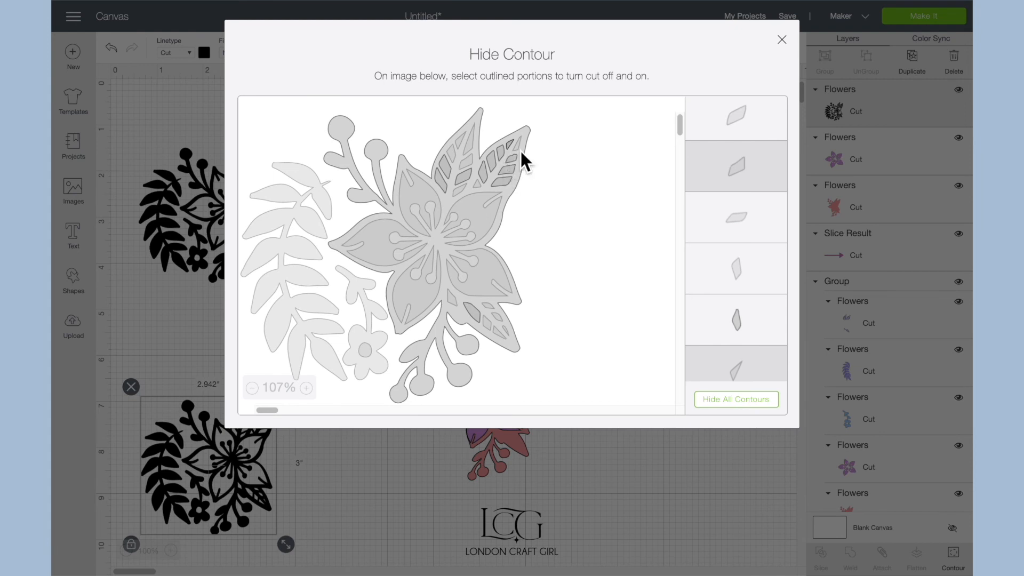
{"action": "left_click", "coordinate": [469, 147]}
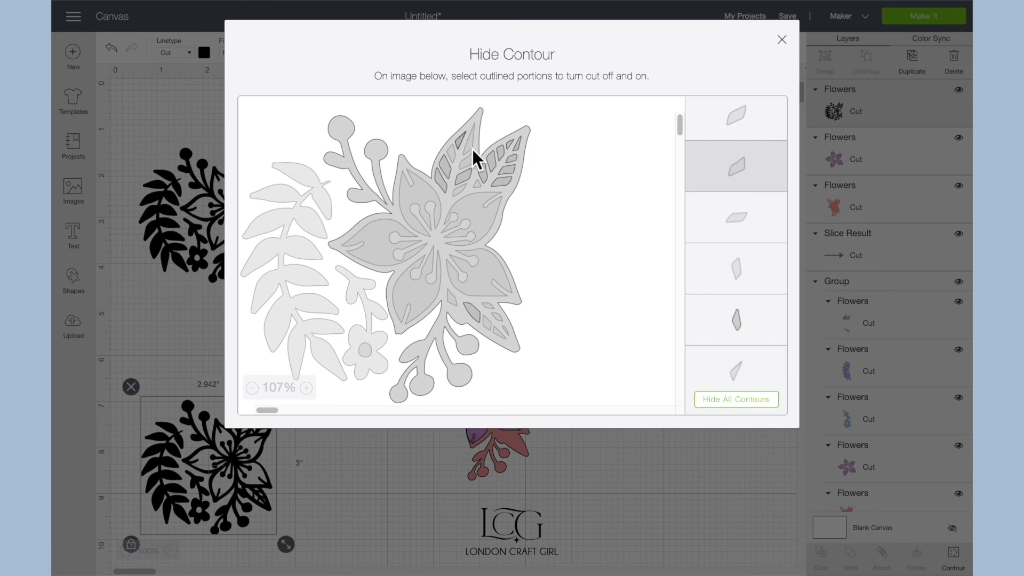
{"action": "left_click", "coordinate": [477, 162]}
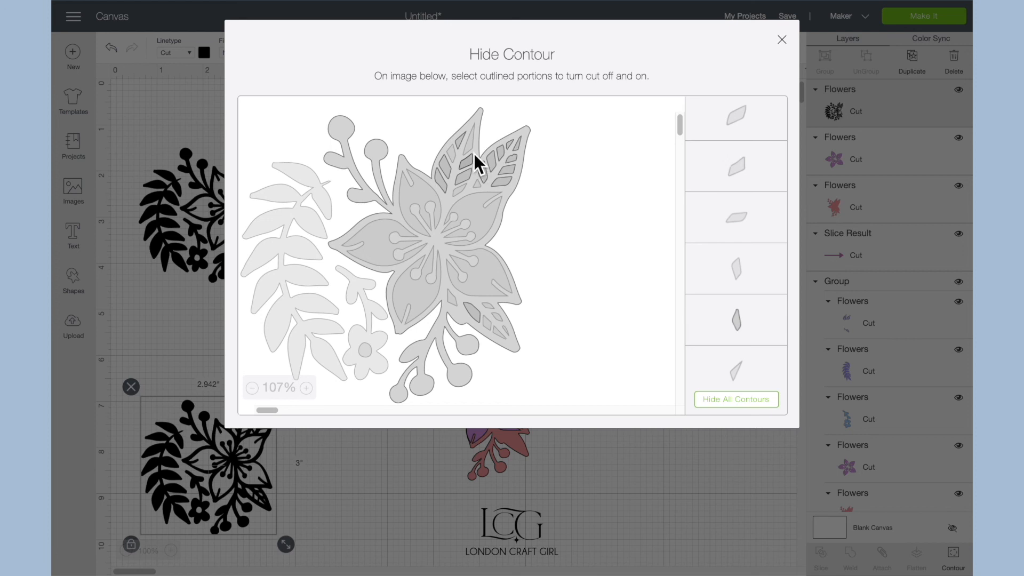
{"action": "left_click", "coordinate": [477, 193]}
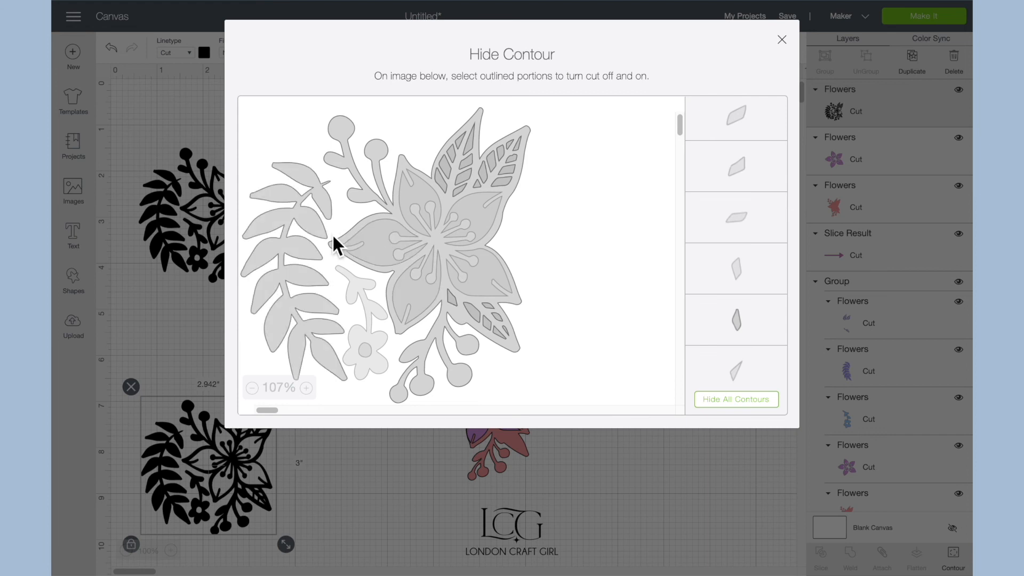
{"action": "left_click", "coordinate": [349, 131]}
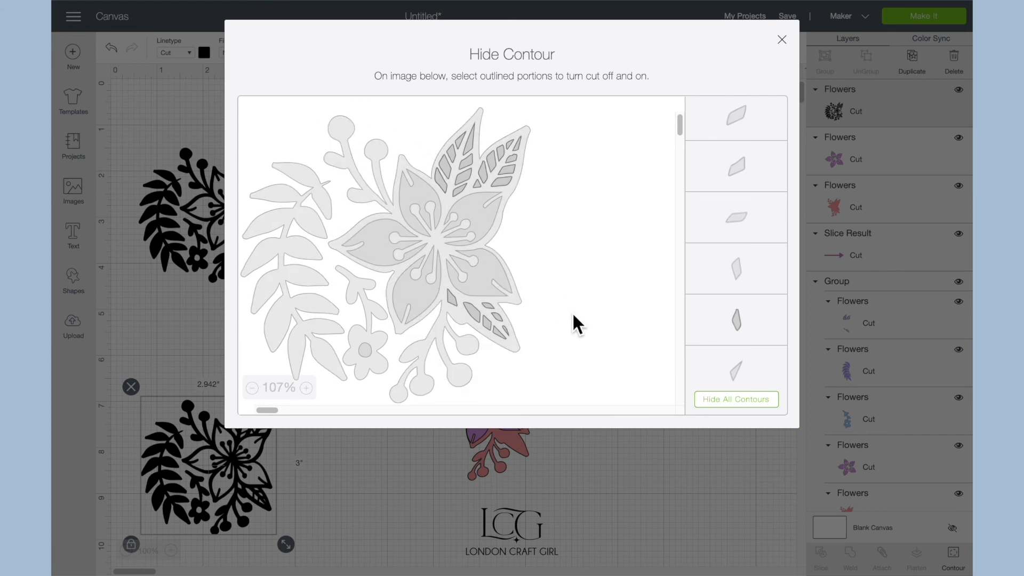
{"action": "left_click", "coordinate": [782, 40]}
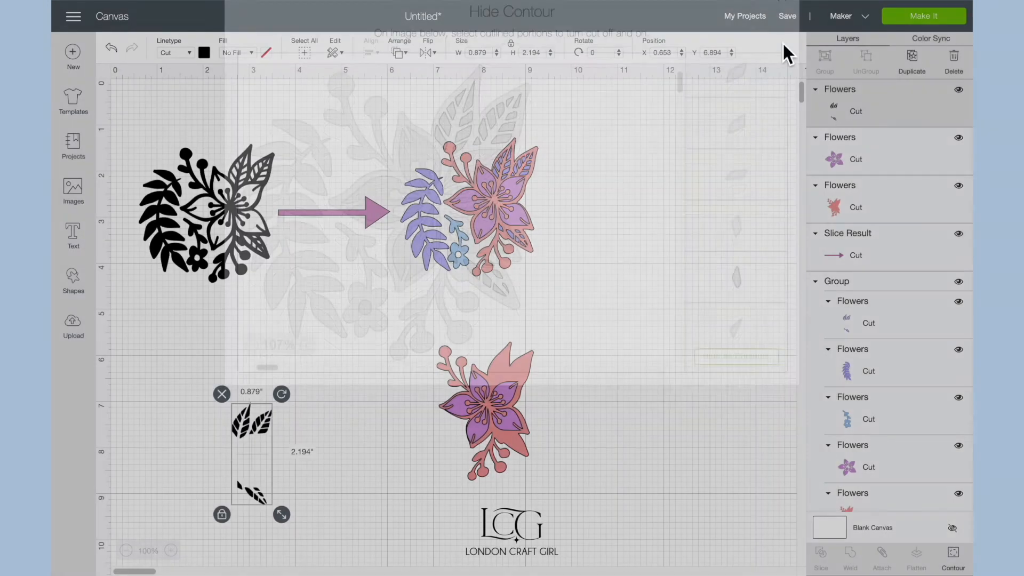
Place the leaf pieces over the salmon leaves at about X 8.2, Y 5.9 and recolour them light blue.
{"action": "left_click", "coordinate": [259, 424]}
{"action": "left_click_drag", "start_coordinate": [259, 424], "coordinate": [517, 372]}
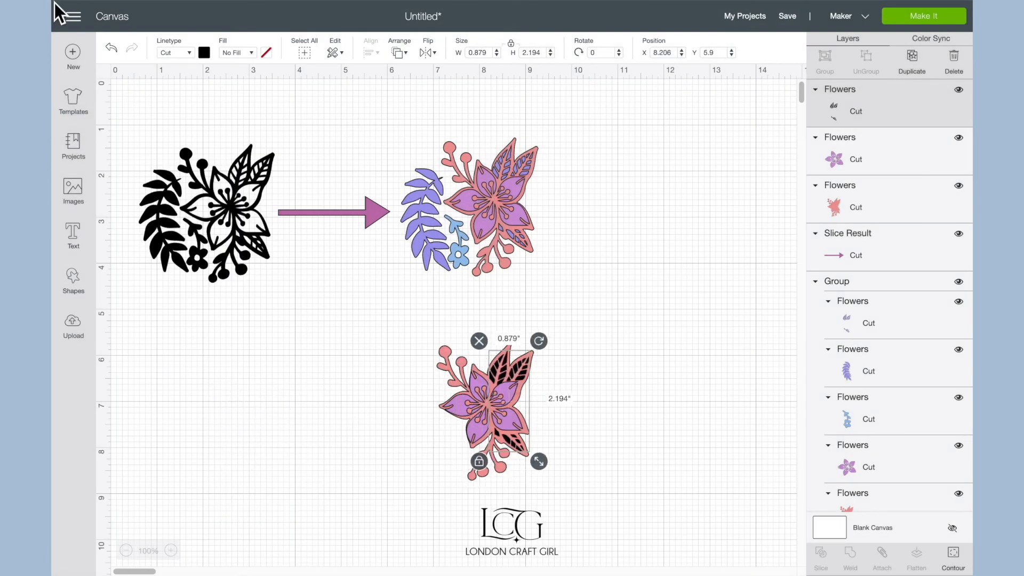
{"action": "left_click", "coordinate": [204, 52]}
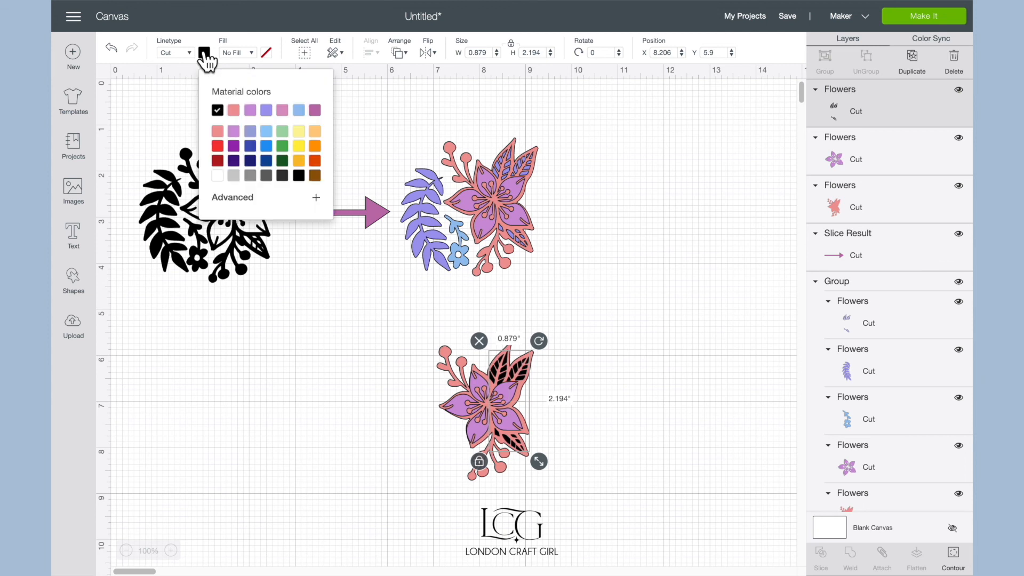
{"action": "left_click", "coordinate": [299, 110]}
{"action": "left_click", "coordinate": [351, 399]}
Duplicate the original black Flowers design a fourth time and move the copy below it, to about X 1.9, Y 4.4.
{"action": "left_click", "coordinate": [205, 239]}
{"action": "right_click", "coordinate": [204, 239]}
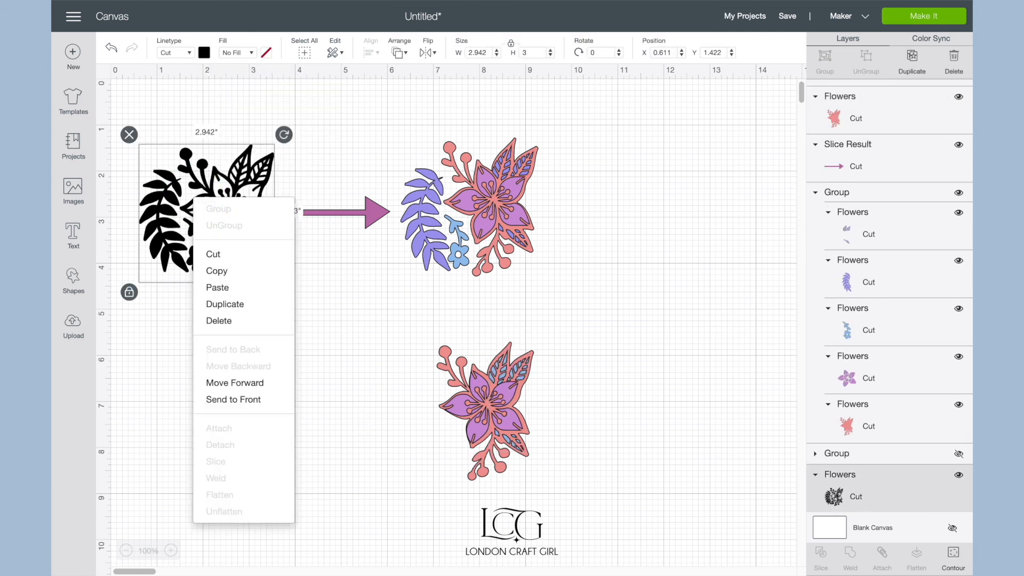
{"action": "left_click", "coordinate": [226, 304]}
{"action": "left_click_drag", "start_coordinate": [254, 264], "coordinate": [293, 379]}
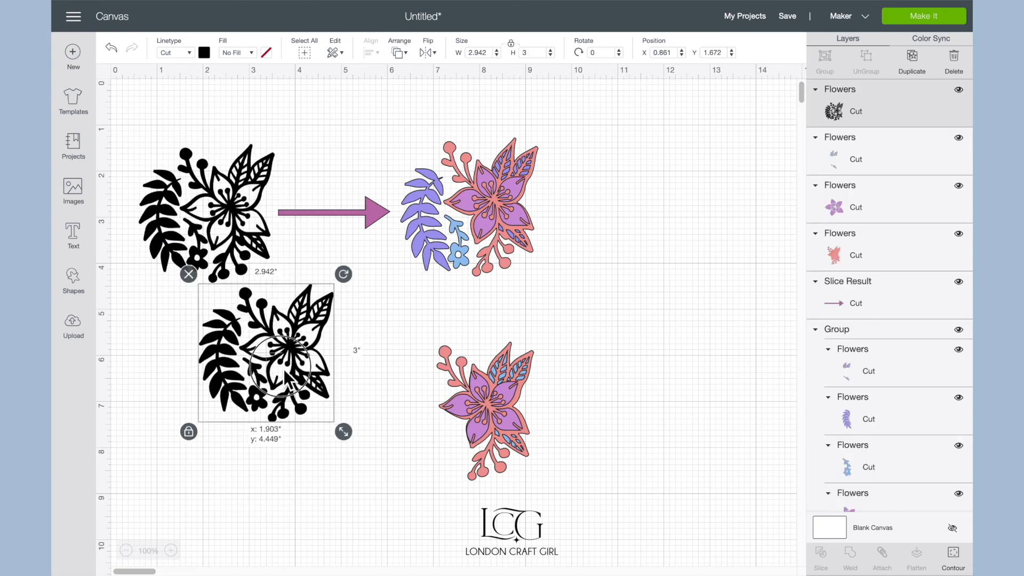